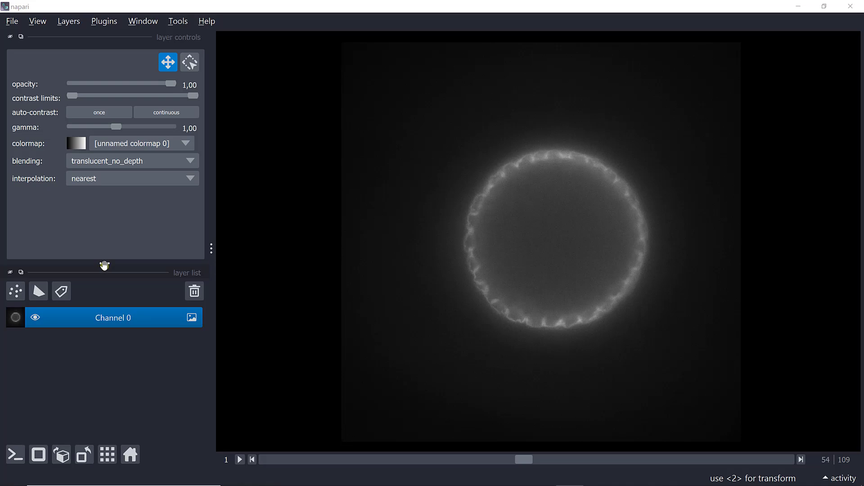
# Step: Undock the layer list, tab it with layer controls, then redock it below them
pyautogui.moveTo(104, 266); pyautogui.dragTo(113, 76)
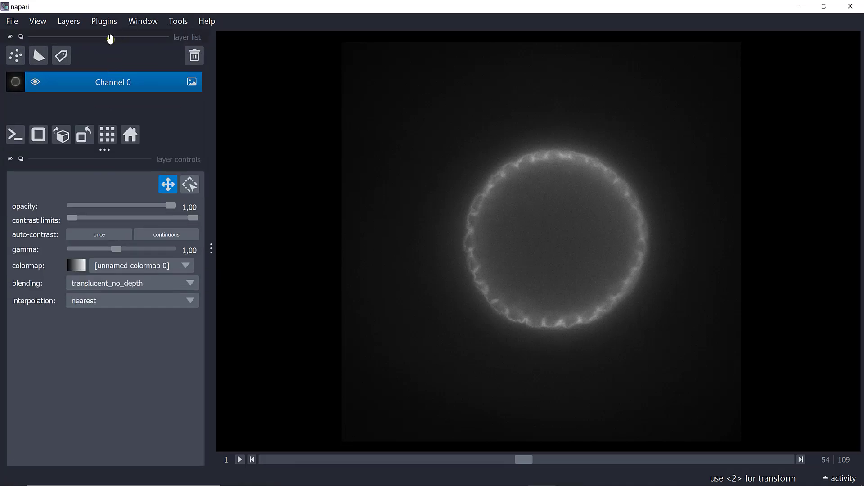
pyautogui.moveTo(111, 39); pyautogui.dragTo(118, 292)
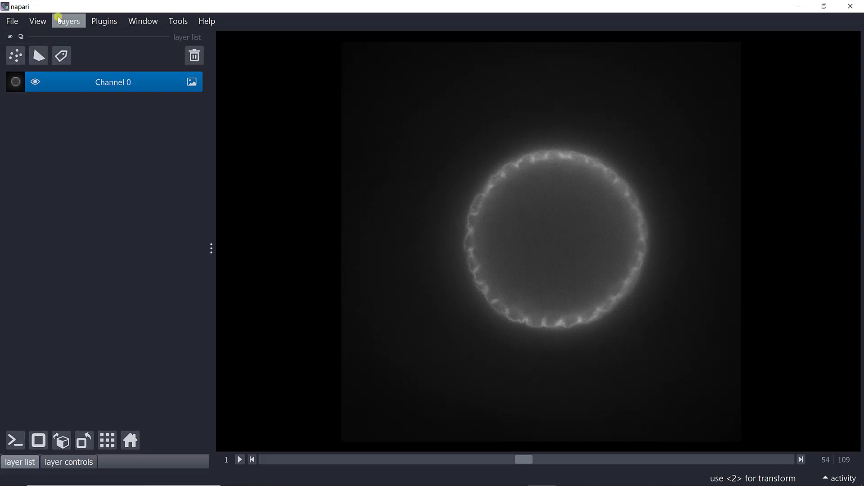
pyautogui.click(56, 464)
pyautogui.click(28, 463)
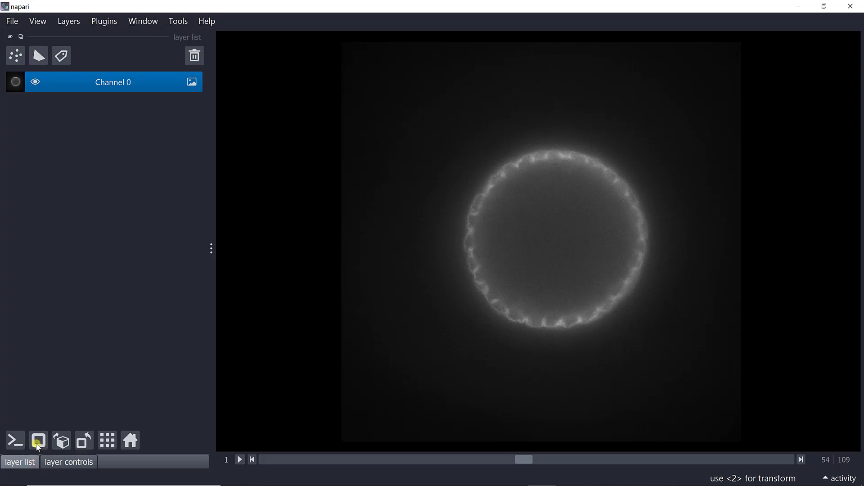
pyautogui.moveTo(106, 36); pyautogui.dragTo(107, 406)
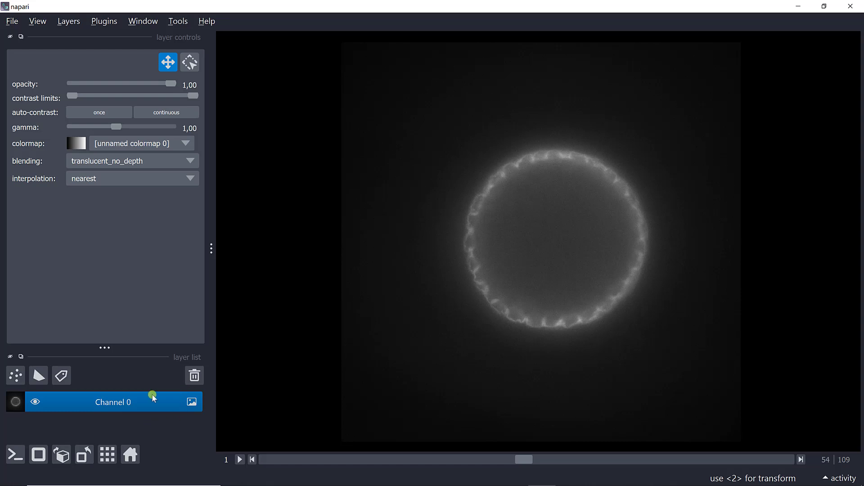
# Step: Rename the Channel 0 layer to 'Image'
pyautogui.doubleClick(111, 403)
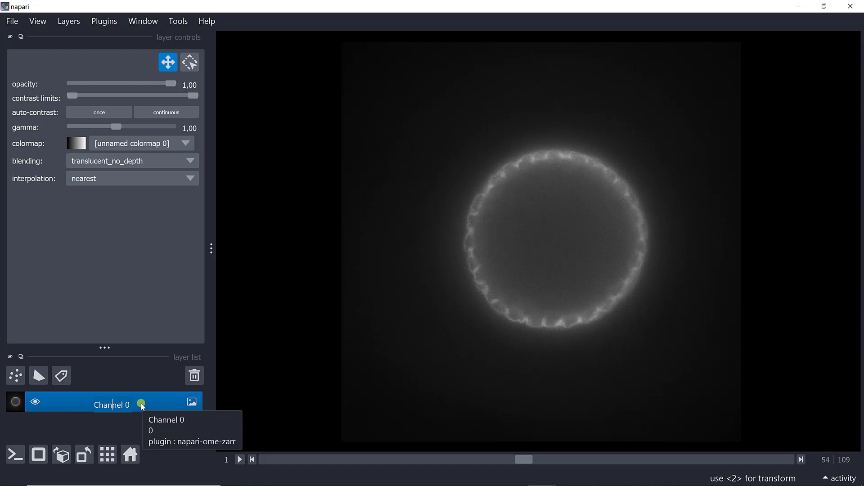
pyautogui.press('BackSpace')
pyautogui.press('BackSpace')
pyautogui.press('BackSpace')
pyautogui.press('BackSpace')
pyautogui.press('BackSpace')
pyautogui.press('BackSpace')
pyautogui.press('BackSpace')
pyautogui.press('BackSpace')
pyautogui.press('BackSpace')
pyautogui.press('Return')
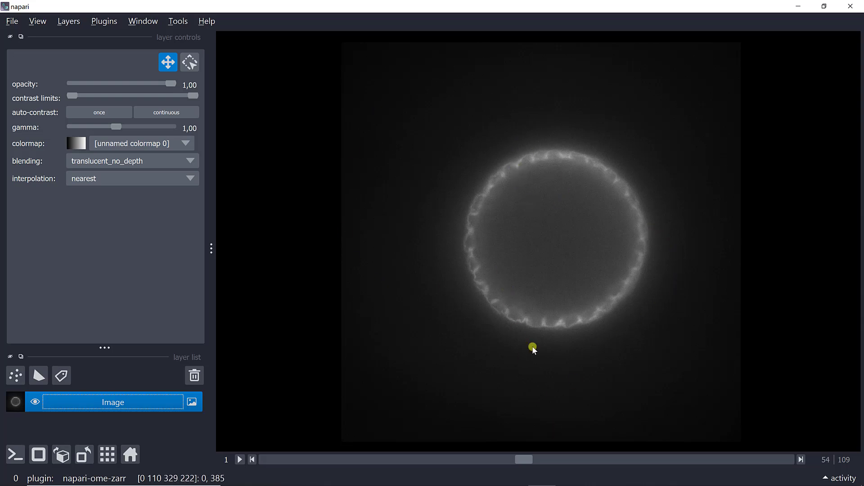
# Step: Move to z-slice 49 of 109, keeping the opacity at 1.00
pyautogui.moveTo(525, 458); pyautogui.dragTo(500, 469)
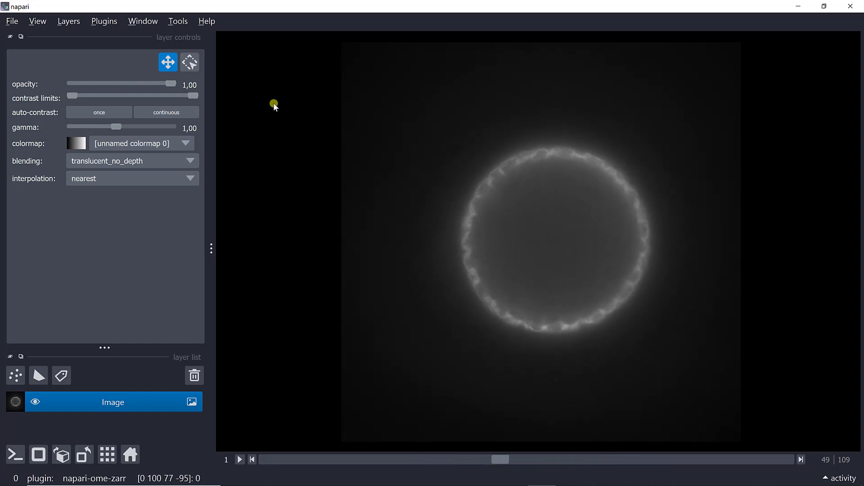
pyautogui.moveTo(170, 87)
pyautogui.mouseDown()
pyautogui.moveTo(120, 88)
pyautogui.moveTo(185, 85)
pyautogui.mouseUp()
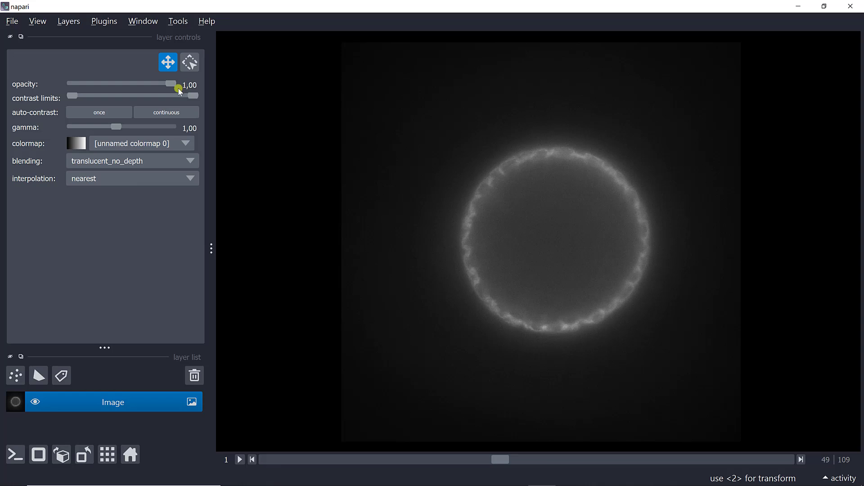
# Step: Set the Image layer's blending from translucent_no_depth to translucent
pyautogui.click(118, 164)
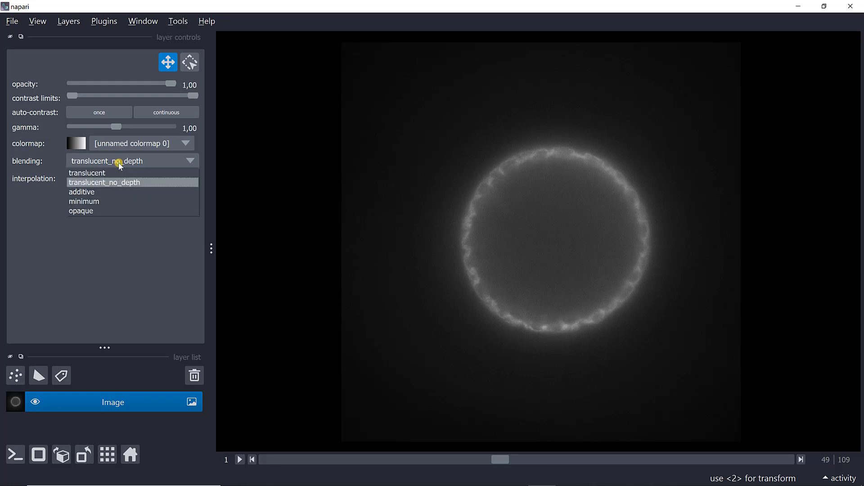
pyautogui.click(112, 172)
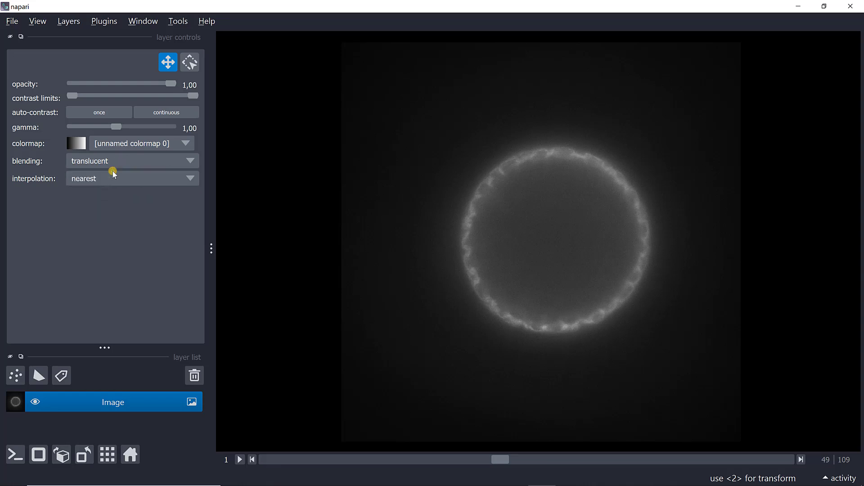
pyautogui.click(114, 163)
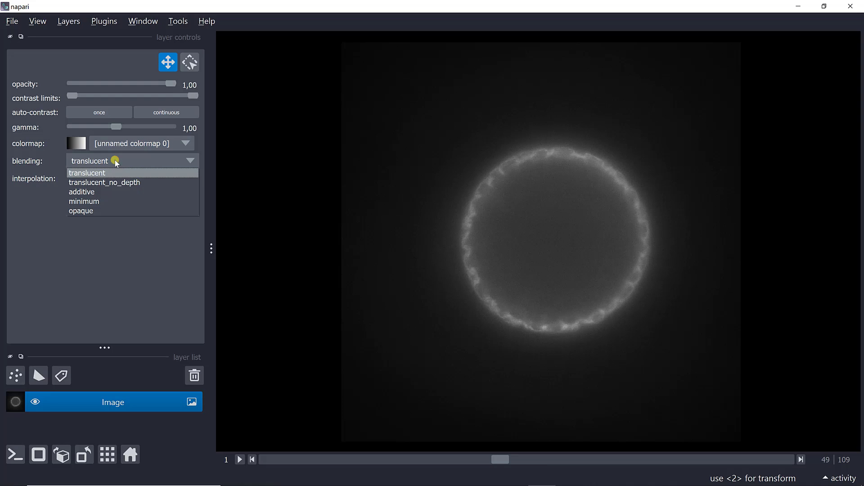
pyautogui.click(24, 294)
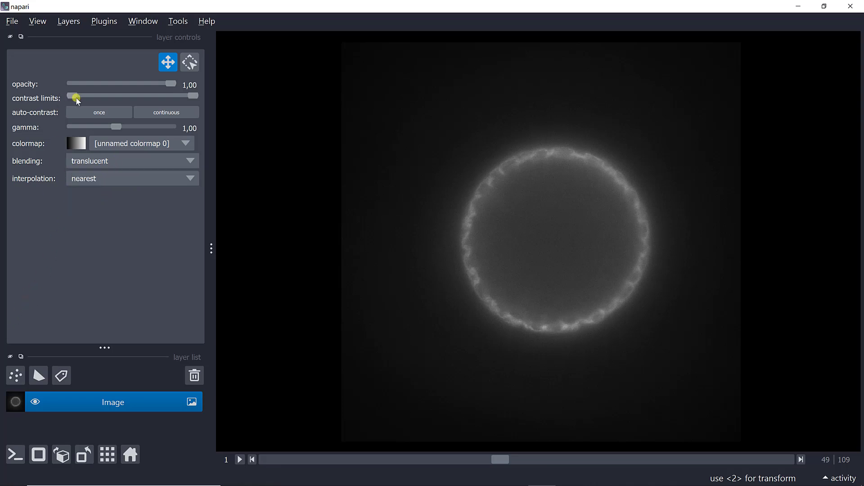
# Step: Test the contrast limit handles and range popup without changing contrast, then go to slice 21
pyautogui.moveTo(72, 98)
pyautogui.mouseDown()
pyautogui.moveTo(86, 97)
pyautogui.moveTo(68, 99)
pyautogui.mouseUp()
pyautogui.moveTo(192, 95)
pyautogui.mouseDown()
pyautogui.moveTo(180, 94)
pyautogui.moveTo(194, 94)
pyautogui.mouseUp()
pyautogui.rightClick(196, 96)
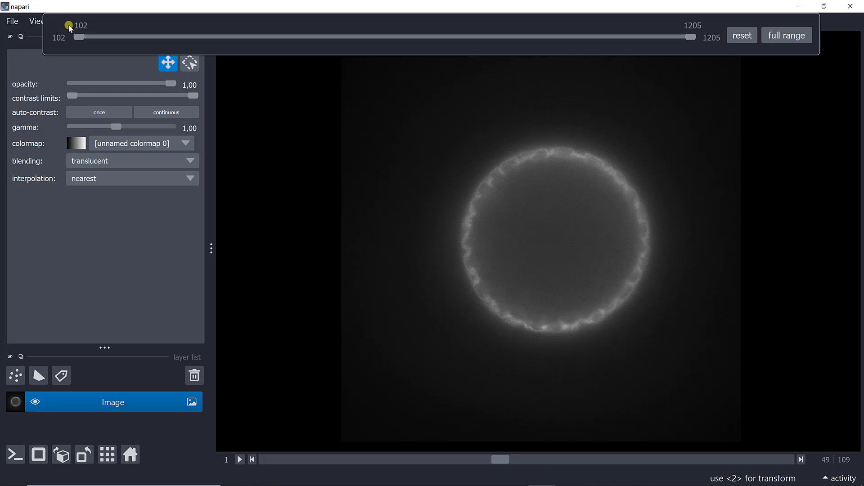
pyautogui.click(503, 459)
pyautogui.moveTo(503, 459); pyautogui.dragTo(368, 460)
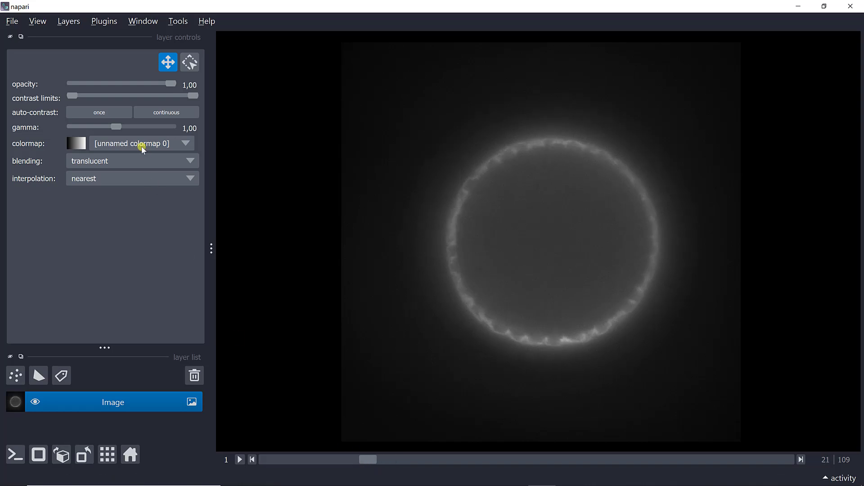
# Step: Narrow the contrast limits to about 246–994 in the range popup
pyautogui.rightClick(190, 97)
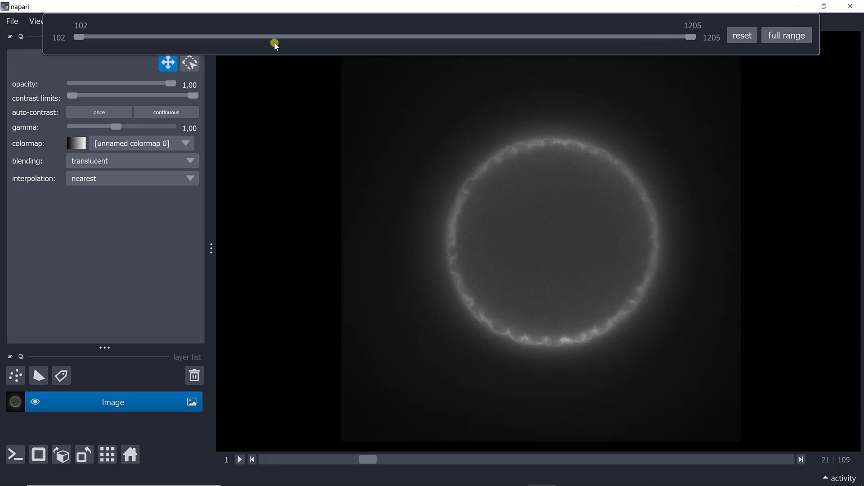
pyautogui.moveTo(90, 40); pyautogui.dragTo(158, 43)
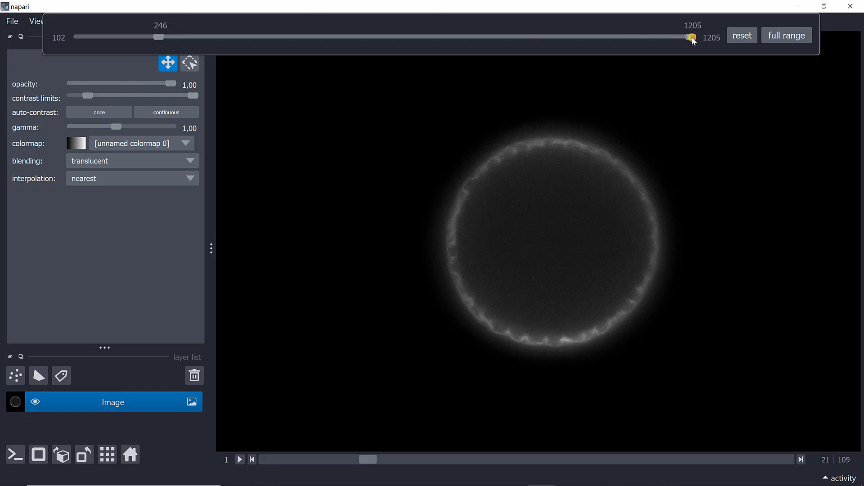
pyautogui.moveTo(691, 36); pyautogui.dragTo(608, 46)
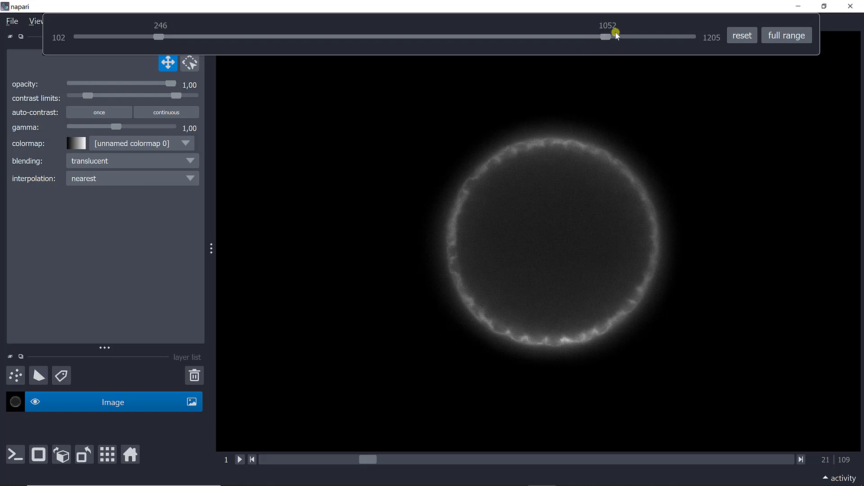
pyautogui.moveTo(607, 40); pyautogui.dragTo(574, 35)
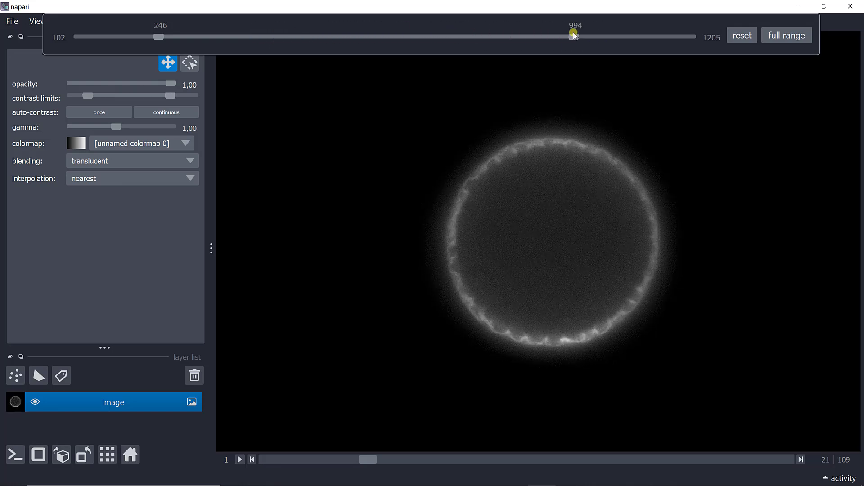
pyautogui.click(161, 260)
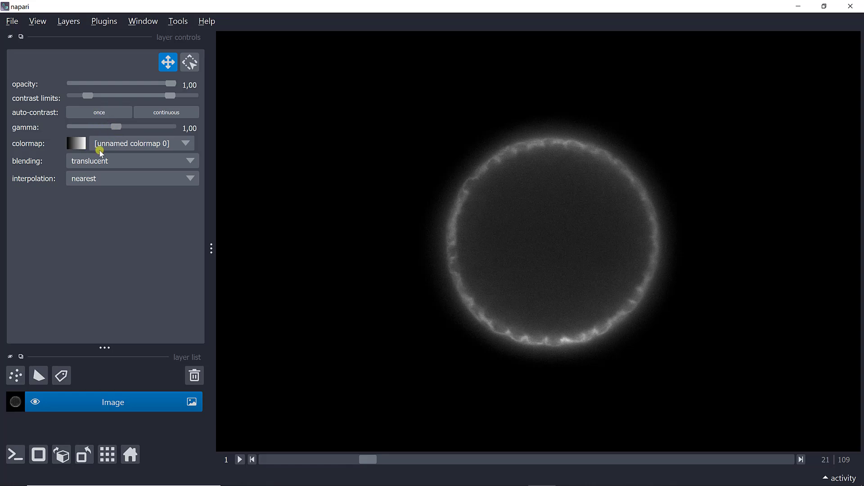
# Step: Try the blue, bop blue and cyan colormaps on the Image layer
pyautogui.click(100, 148)
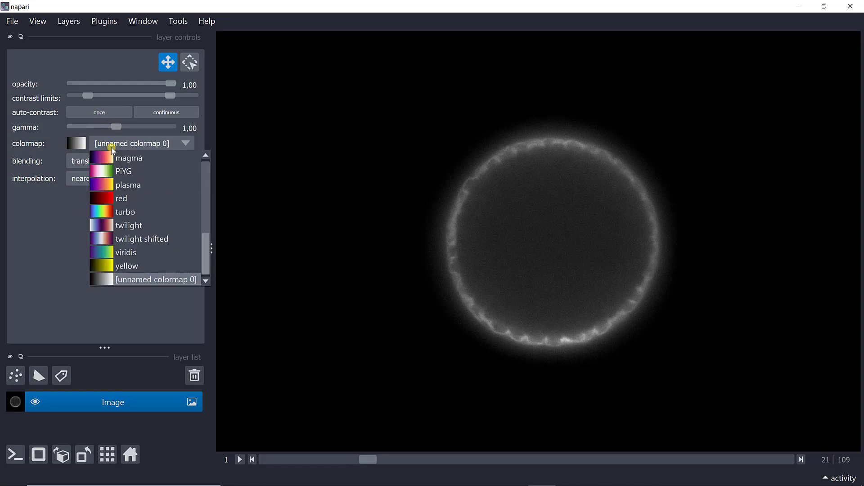
pyautogui.scroll(6, 124, 245)
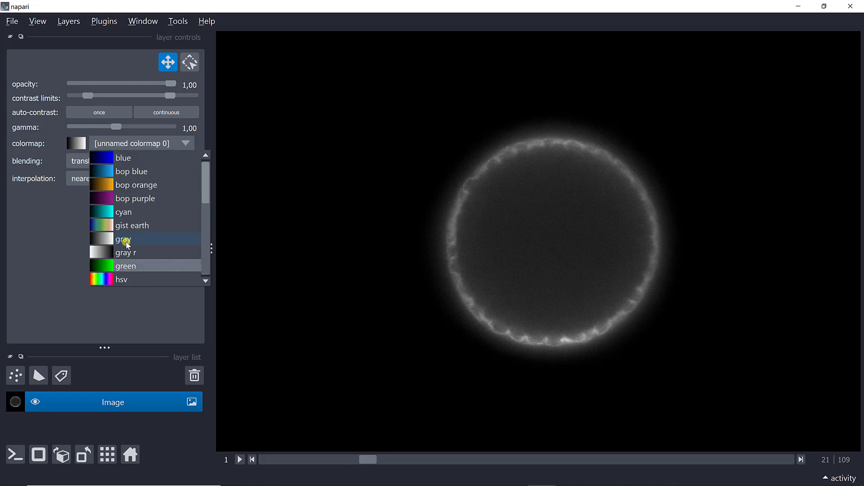
pyautogui.click(127, 161)
pyautogui.click(128, 161)
pyautogui.click(136, 148)
pyautogui.click(134, 171)
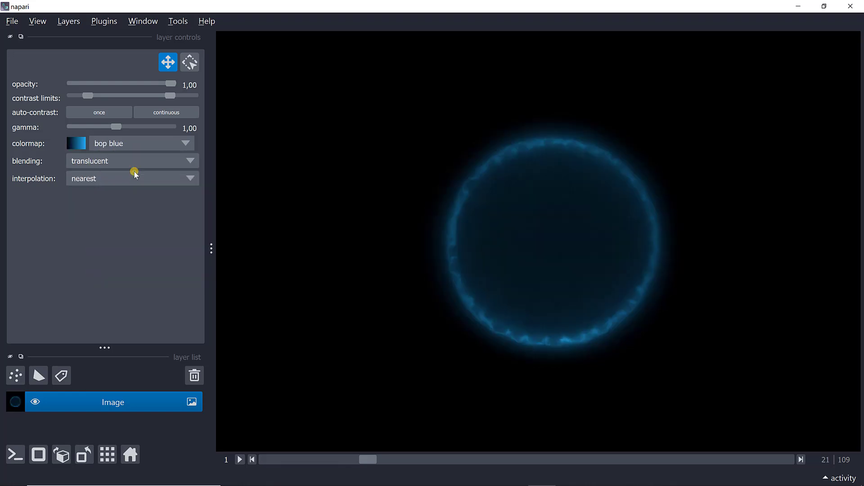
pyautogui.click(143, 146)
pyautogui.click(134, 213)
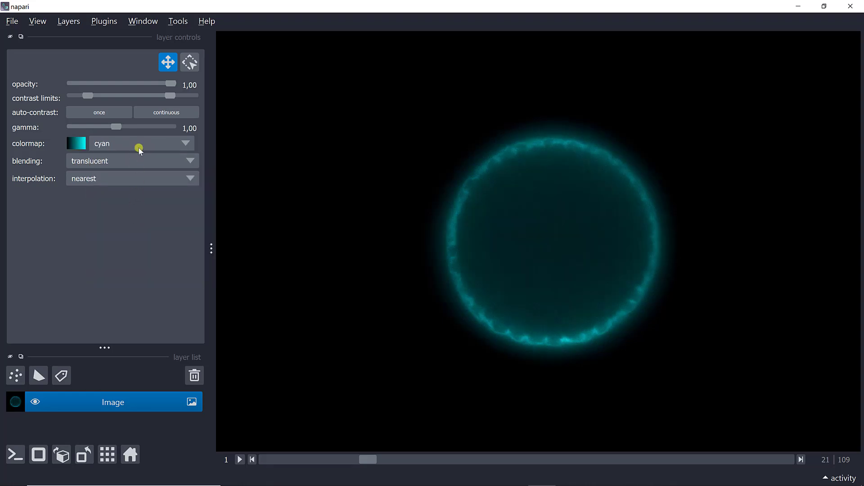
# Step: Try gist earth, settle on the gray colormap, and browse to slice 34
pyautogui.click(140, 145)
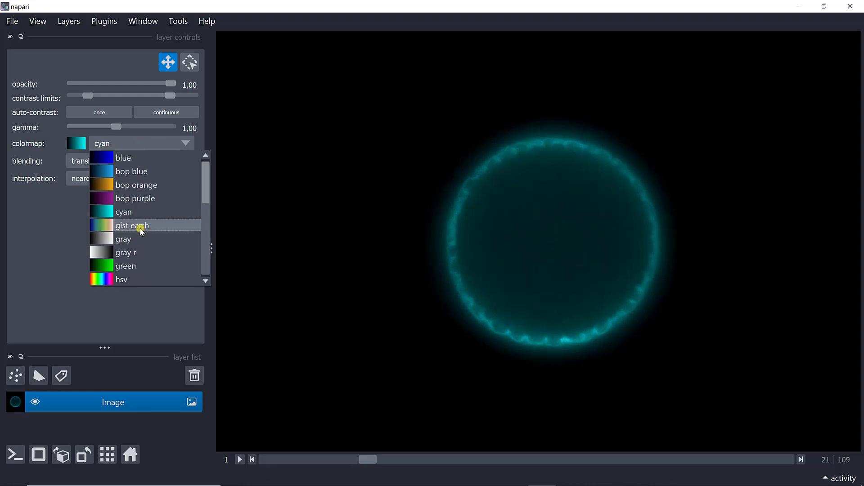
pyautogui.press('Escape')
pyautogui.click(140, 229)
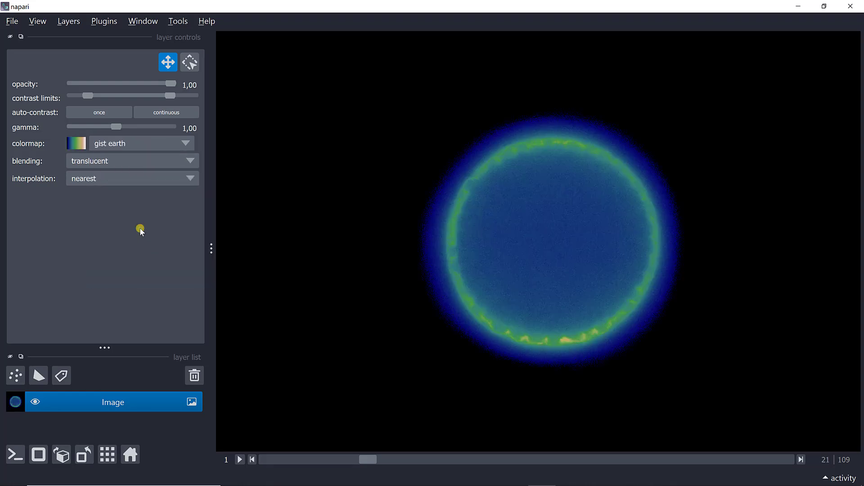
pyautogui.click(124, 152)
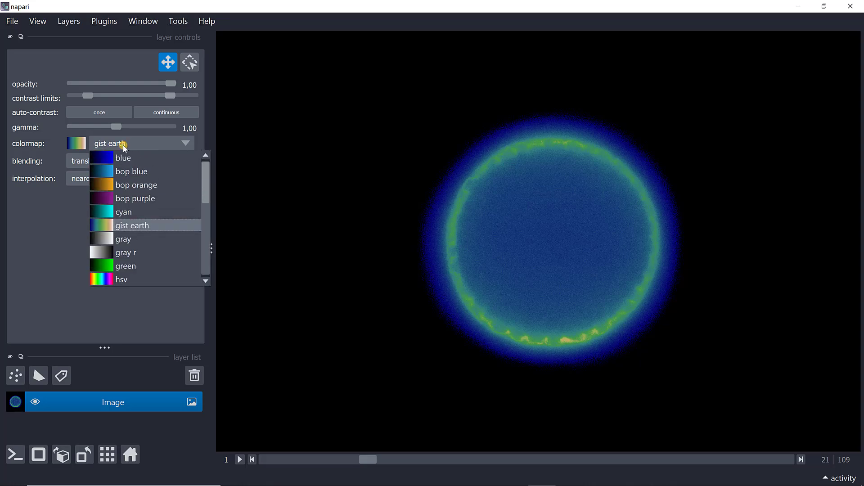
pyautogui.click(123, 240)
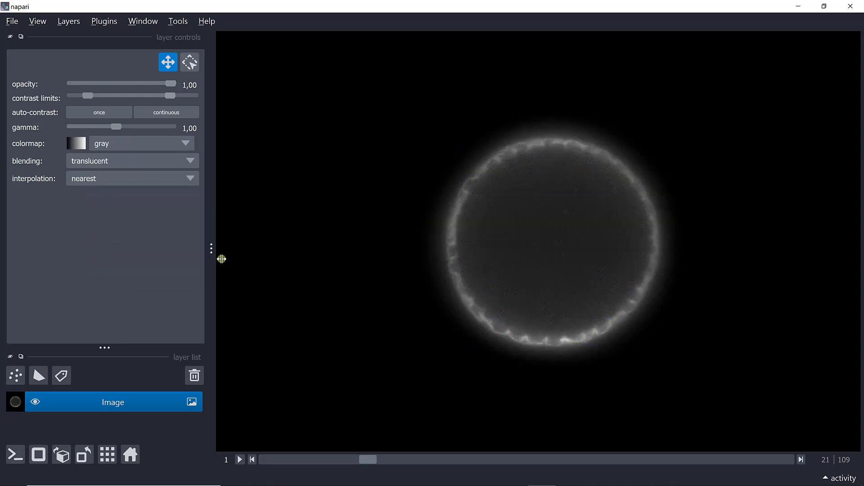
pyautogui.moveTo(370, 460); pyautogui.dragTo(422, 458)
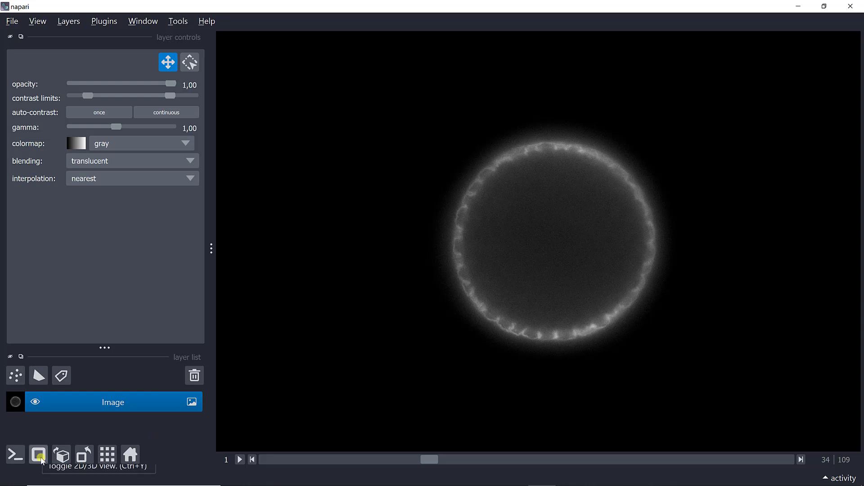
# Step: Switch to 3D view with mip rendering and rotate to inspect the cell sphere
pyautogui.click(40, 456)
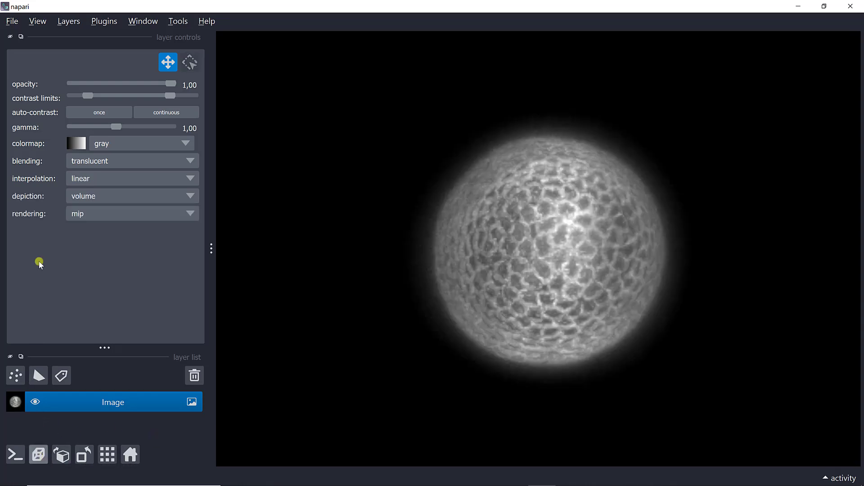
pyautogui.click(100, 213)
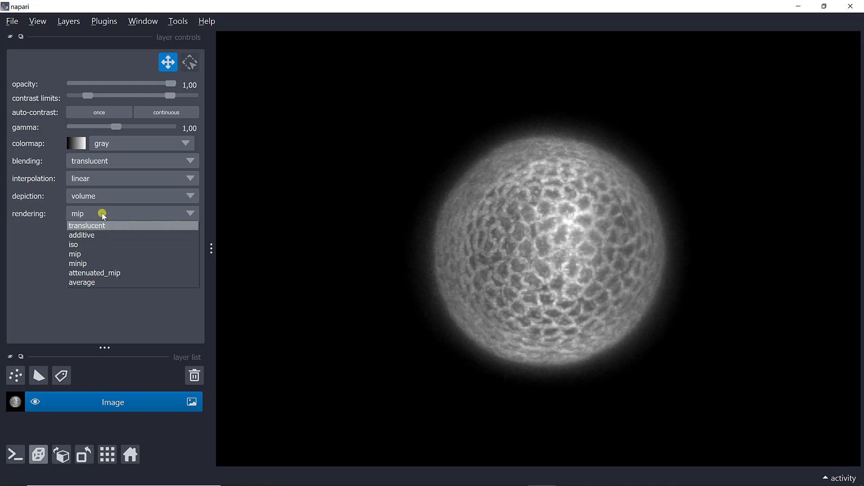
pyautogui.click(103, 214)
pyautogui.moveTo(535, 242); pyautogui.dragTo(219, 128)
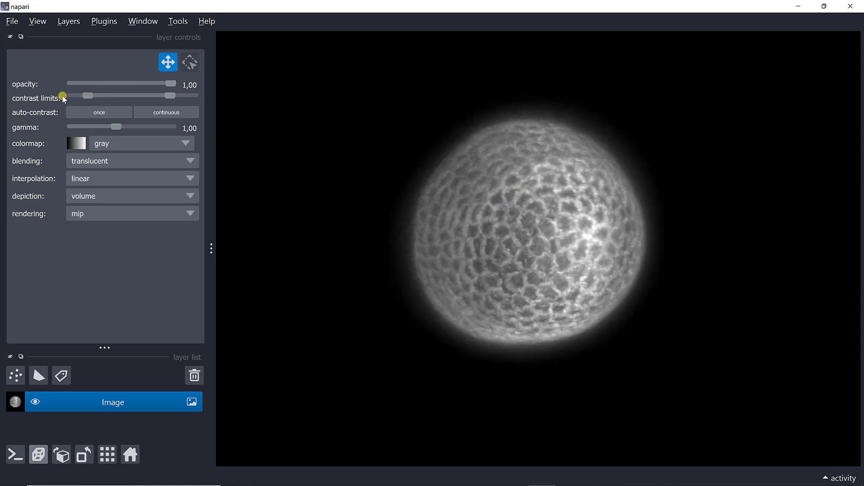
# Step: Drop then raise the lower contrast limit for a black background, rotating the sphere rightward
pyautogui.moveTo(85, 96); pyautogui.dragTo(51, 100)
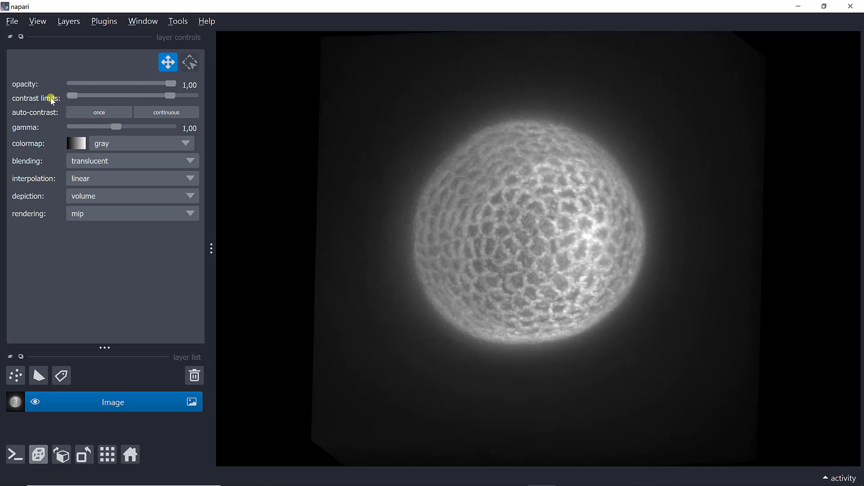
pyautogui.moveTo(476, 313); pyautogui.dragTo(395, 245)
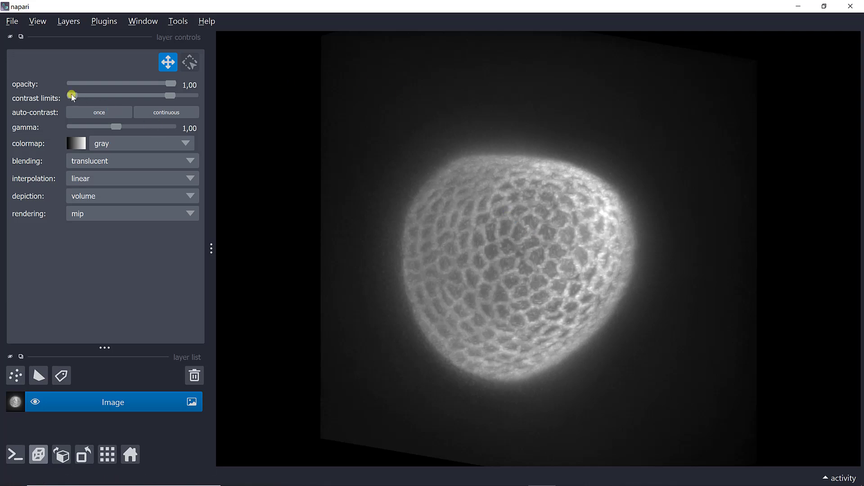
pyautogui.moveTo(76, 96); pyautogui.dragTo(94, 92)
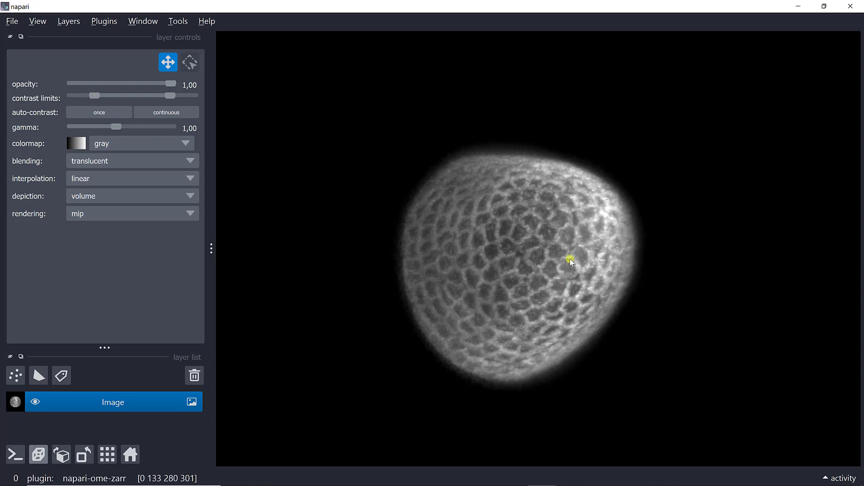
pyautogui.moveTo(561, 265); pyautogui.dragTo(694, 289)
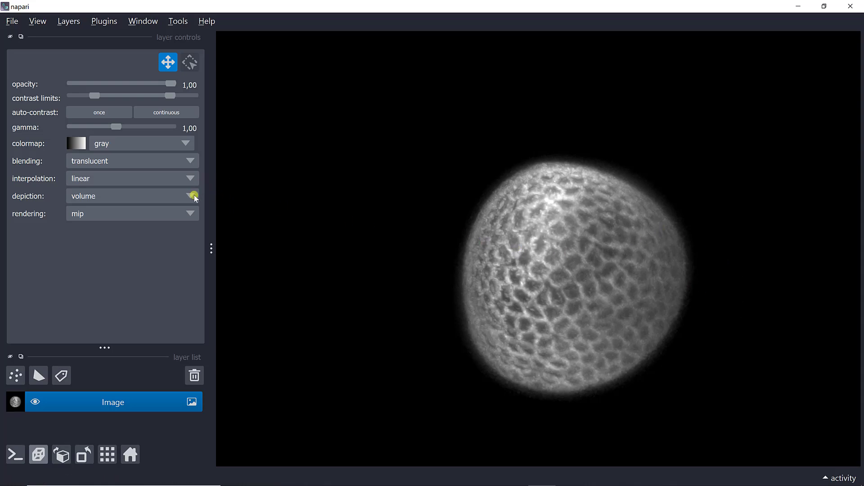
# Step: Keep the Image layer's depiction set to volume and orbit the sphere
pyautogui.click(94, 196)
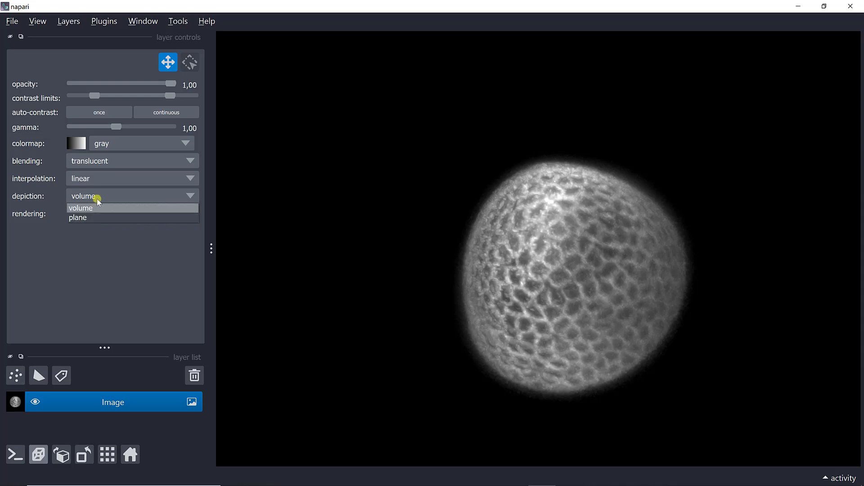
pyautogui.click(98, 205)
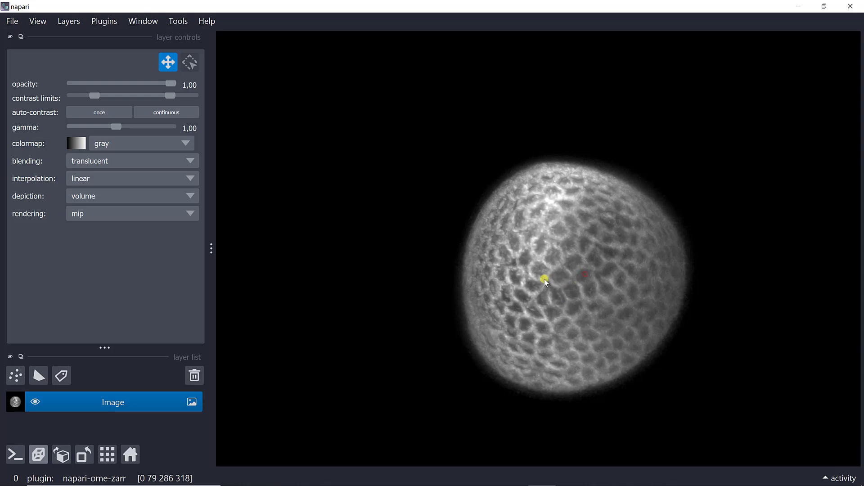
pyautogui.moveTo(544, 279); pyautogui.dragTo(500, 266)
# Step: Zoom in and out on the sphere, then rotate it slightly to show another side
pyautogui.scroll(-5, 640, 290)
pyautogui.scroll(5, 550, 320)
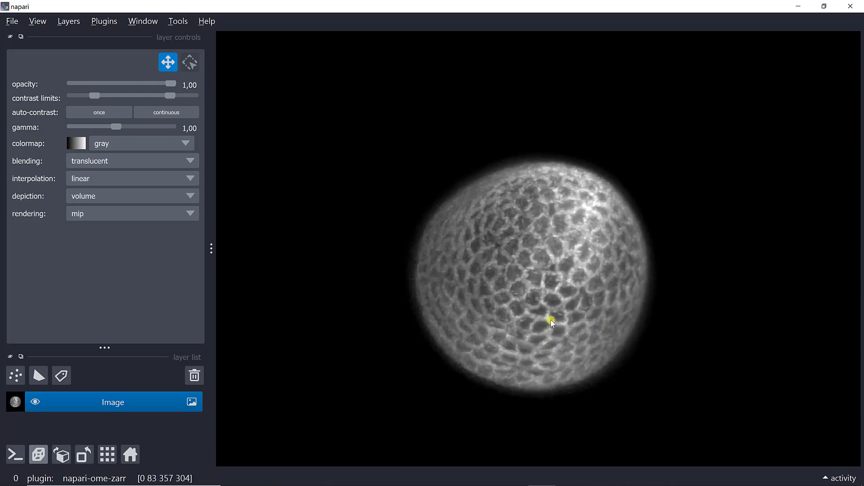
pyautogui.scroll(3, 550, 320)
pyautogui.scroll(-3, 551, 320)
pyautogui.scroll(2, 551, 320)
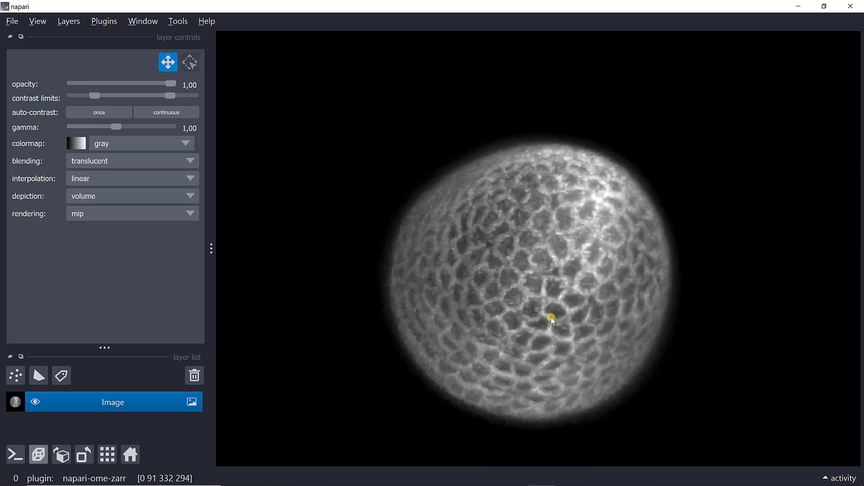
pyautogui.scroll(-2, 551, 318)
pyautogui.scroll(3, 551, 317)
pyautogui.scroll(-4, 551, 317)
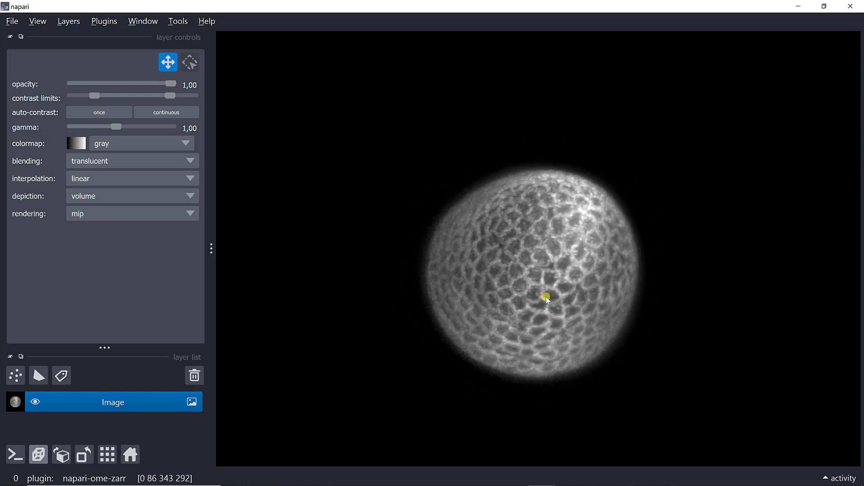
pyautogui.scroll(-3, 517, 315)
pyautogui.scroll(5, 569, 222)
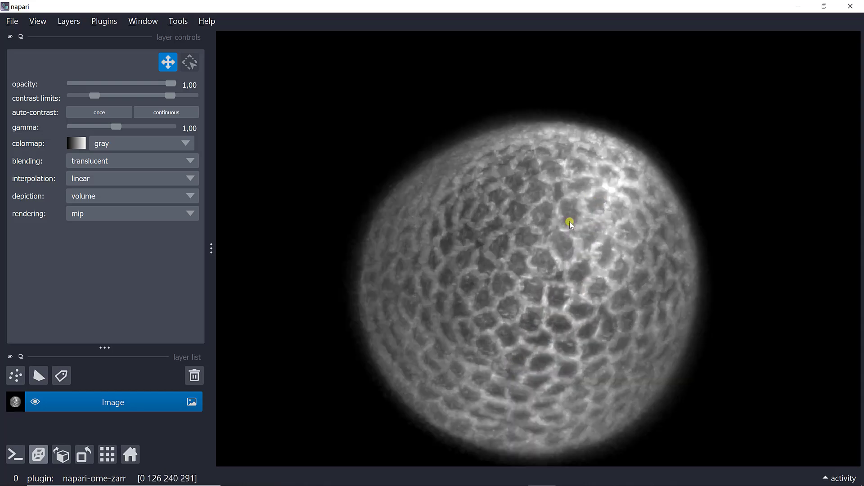
pyautogui.scroll(-2, 534, 286)
pyautogui.scroll(-2, 534, 286)
pyautogui.scroll(1, 546, 266)
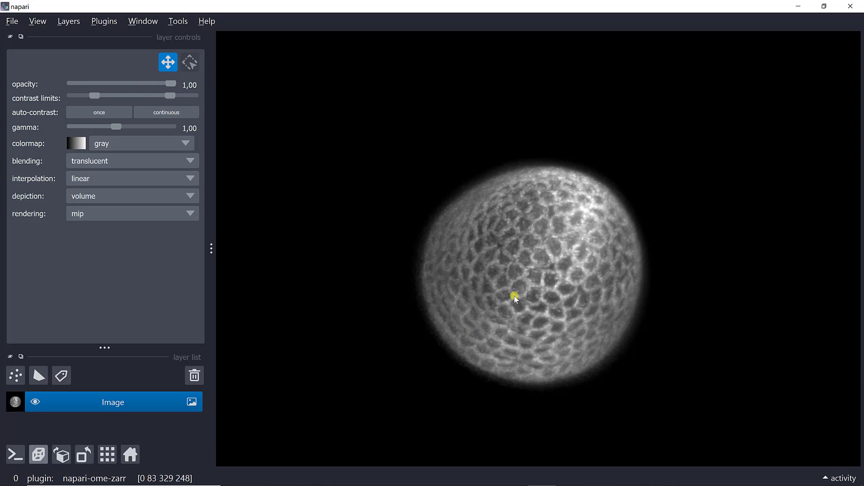
pyautogui.moveTo(531, 312); pyautogui.dragTo(549, 271)
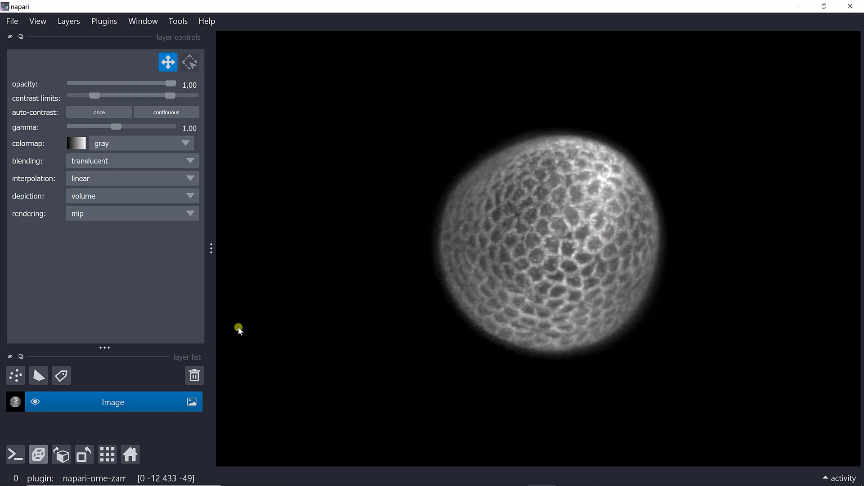
# Step: Depict the Image layer as a plane slice with thickness 16.47
pyautogui.click(105, 201)
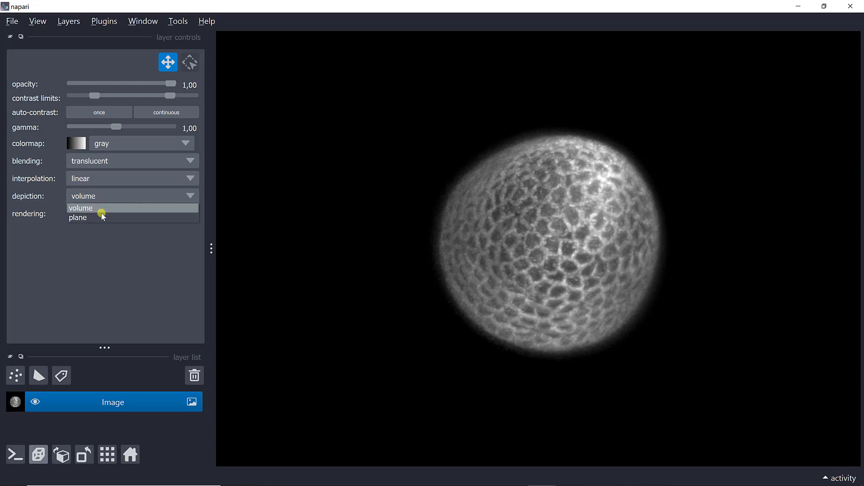
pyautogui.click(101, 214)
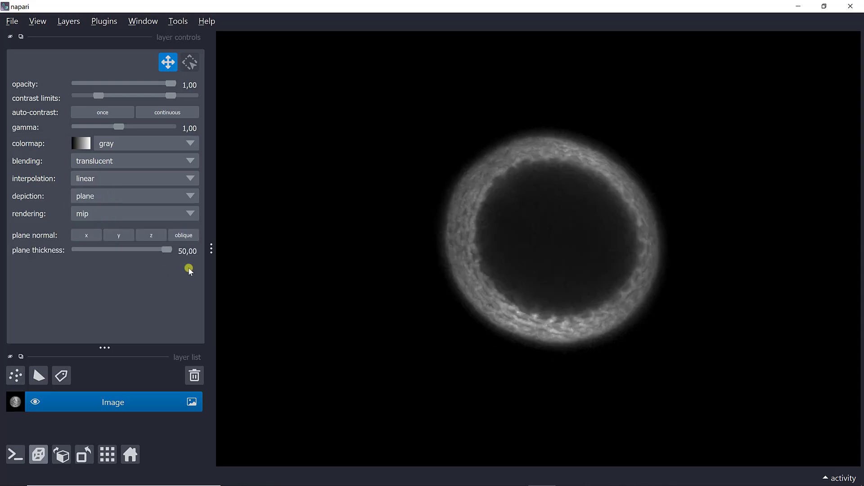
pyautogui.moveTo(167, 249); pyautogui.dragTo(107, 253)
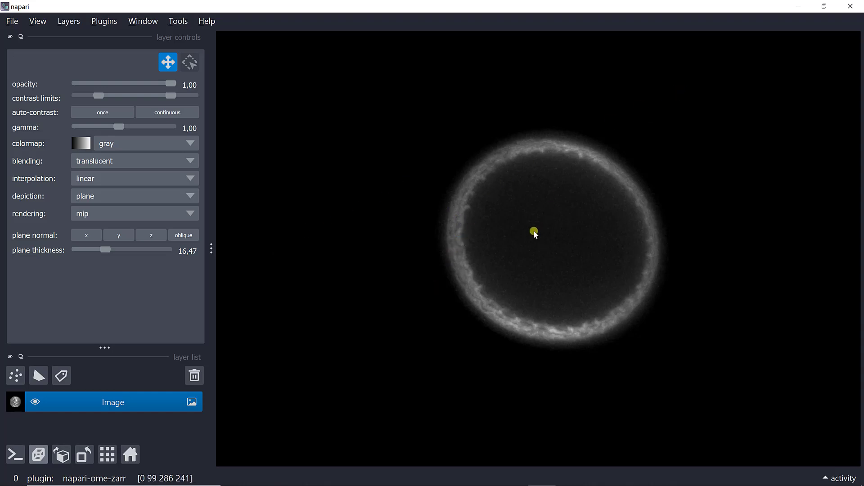
# Step: Shift the plane along its normal and orbit until the slice appears as a tilted elliptical ring
pyautogui.keyDown('shift'); pyautogui.moveTo(534, 231); pyautogui.dragTo(516, 228); pyautogui.keyUp('shift')
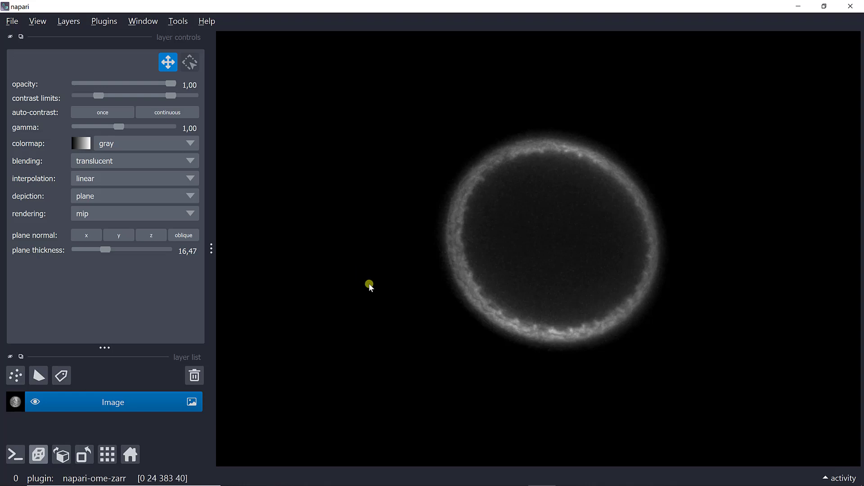
pyautogui.moveTo(369, 285); pyautogui.dragTo(558, 292)
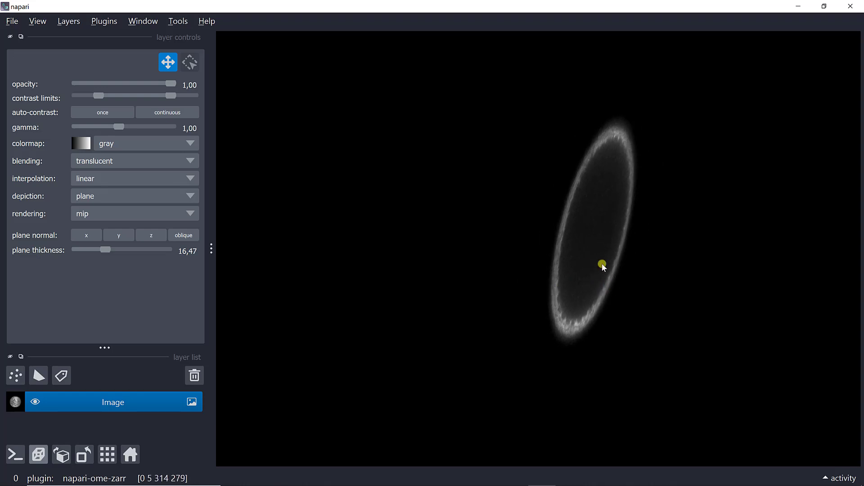
pyautogui.moveTo(603, 264); pyautogui.dragTo(580, 221)
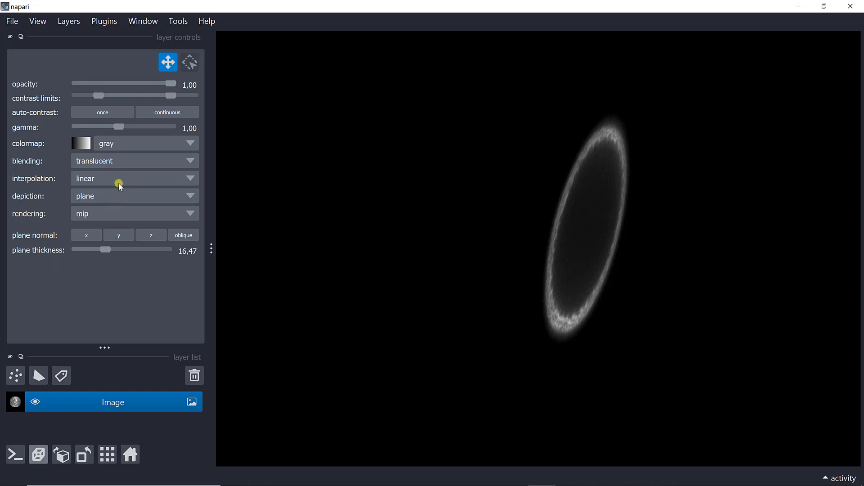
# Step: Return the Image layer to volume depiction with mip rendering, rotating to view the cell-covered sphere
pyautogui.click(112, 198)
pyautogui.click(116, 204)
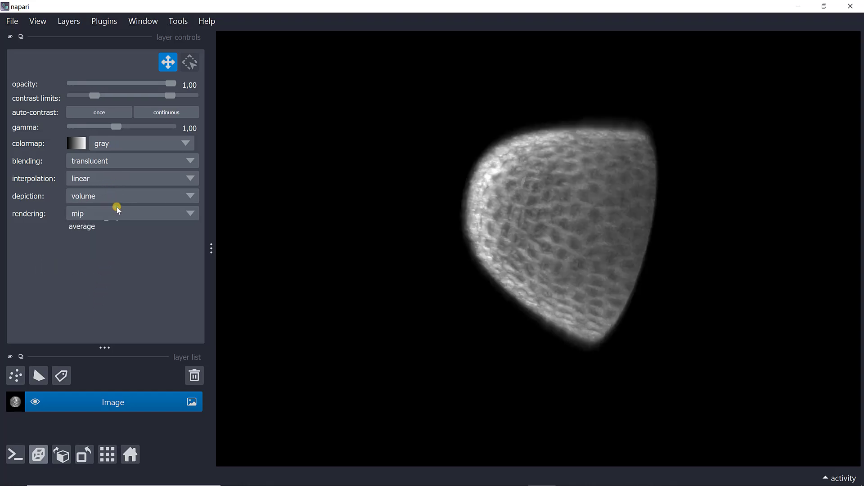
pyautogui.click(116, 211)
pyautogui.click(545, 196)
pyautogui.moveTo(585, 185); pyautogui.dragTo(365, 231)
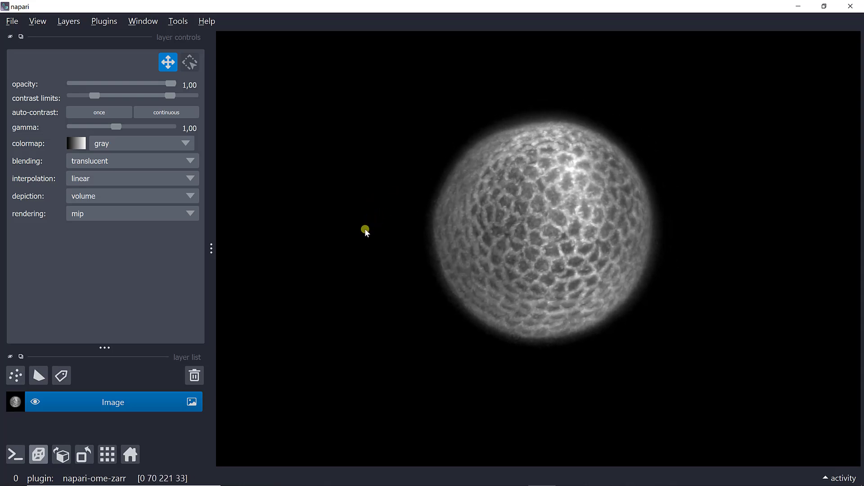